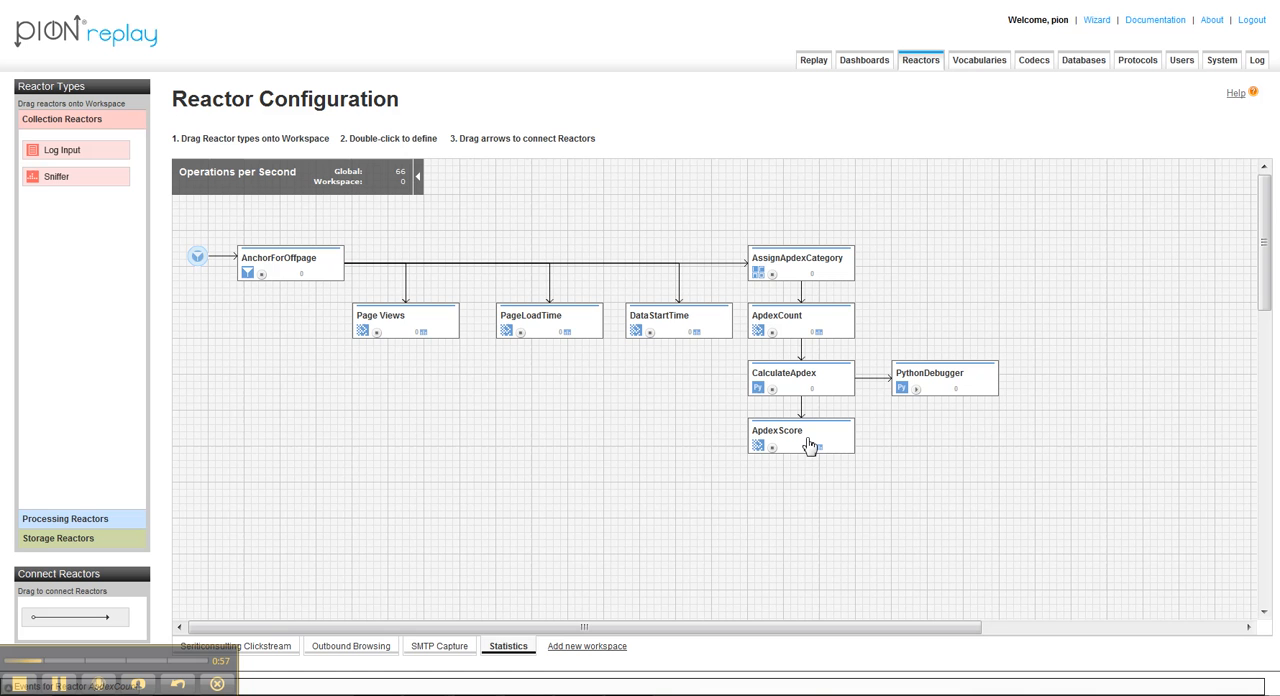
# Step: Review the Apdex terms defined in the seritidemo vocabulary, and return to the reactor configuration
pyautogui.click(978, 62)
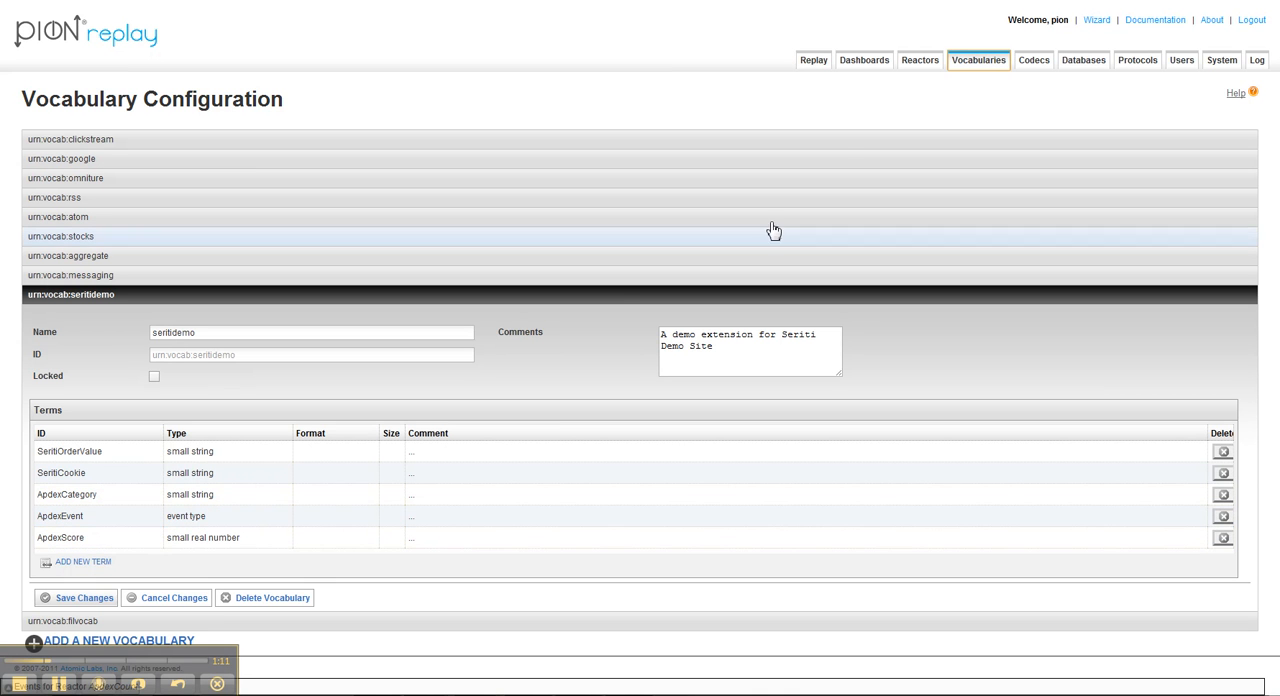
pyautogui.click(920, 63)
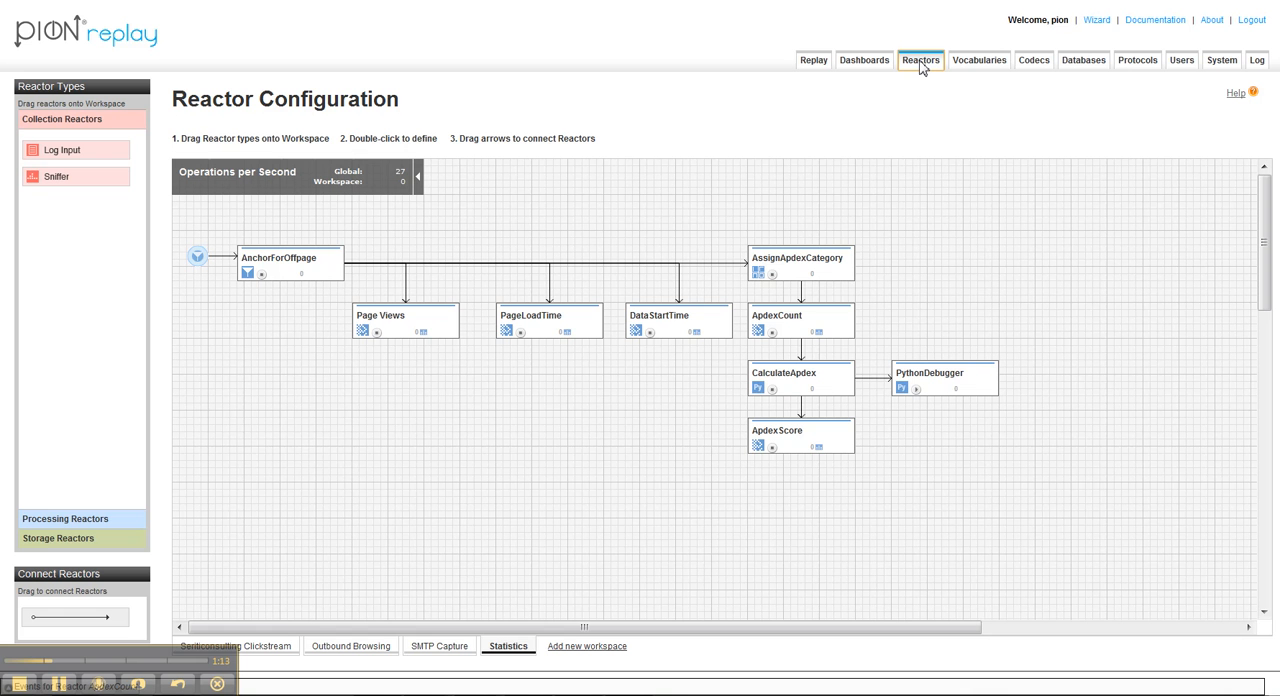
# Step: Examine the ApdexCategory transformation rules of the AssignApdexCategory reactor and close its configuration without saving
pyautogui.rightClick(799, 262)
pyautogui.click(817, 275)
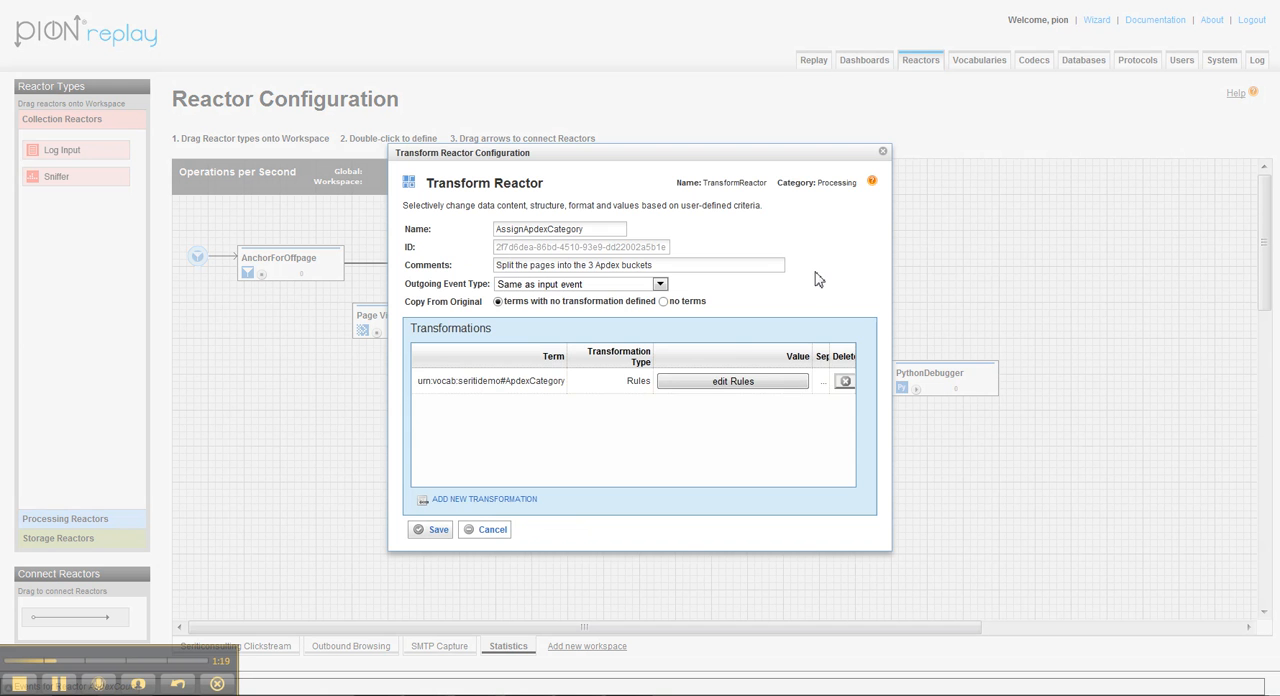
pyautogui.click(505, 381)
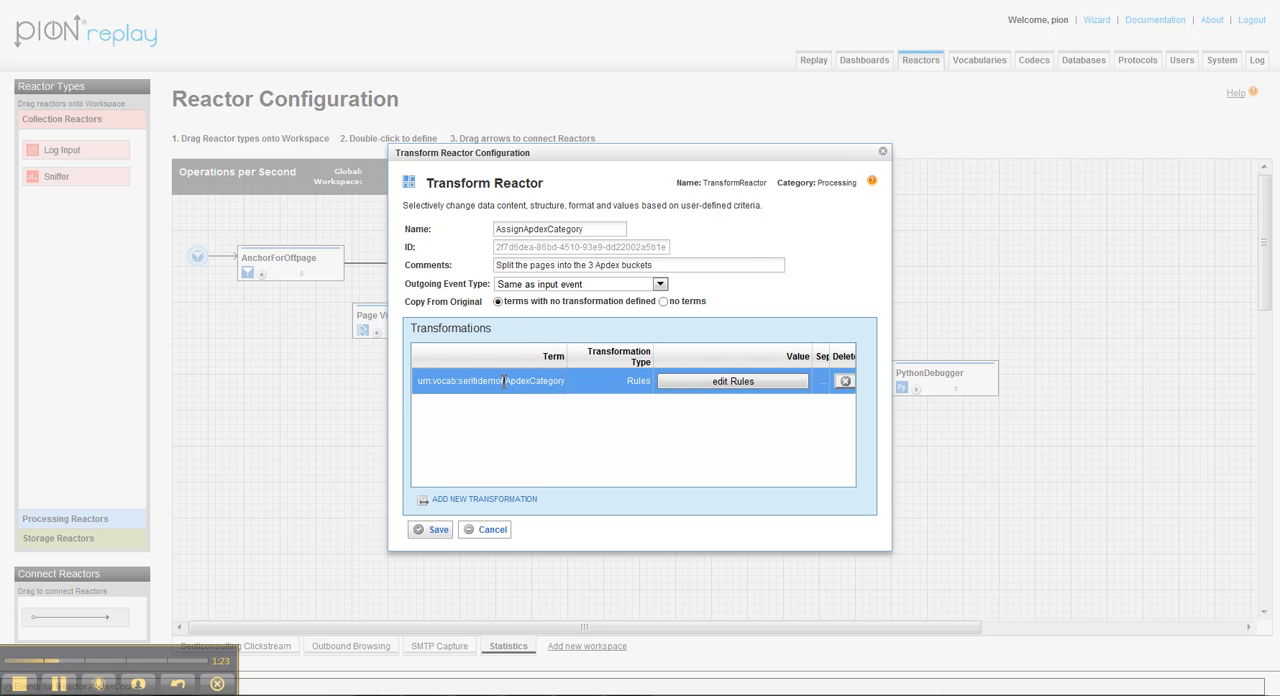
pyautogui.click(703, 386)
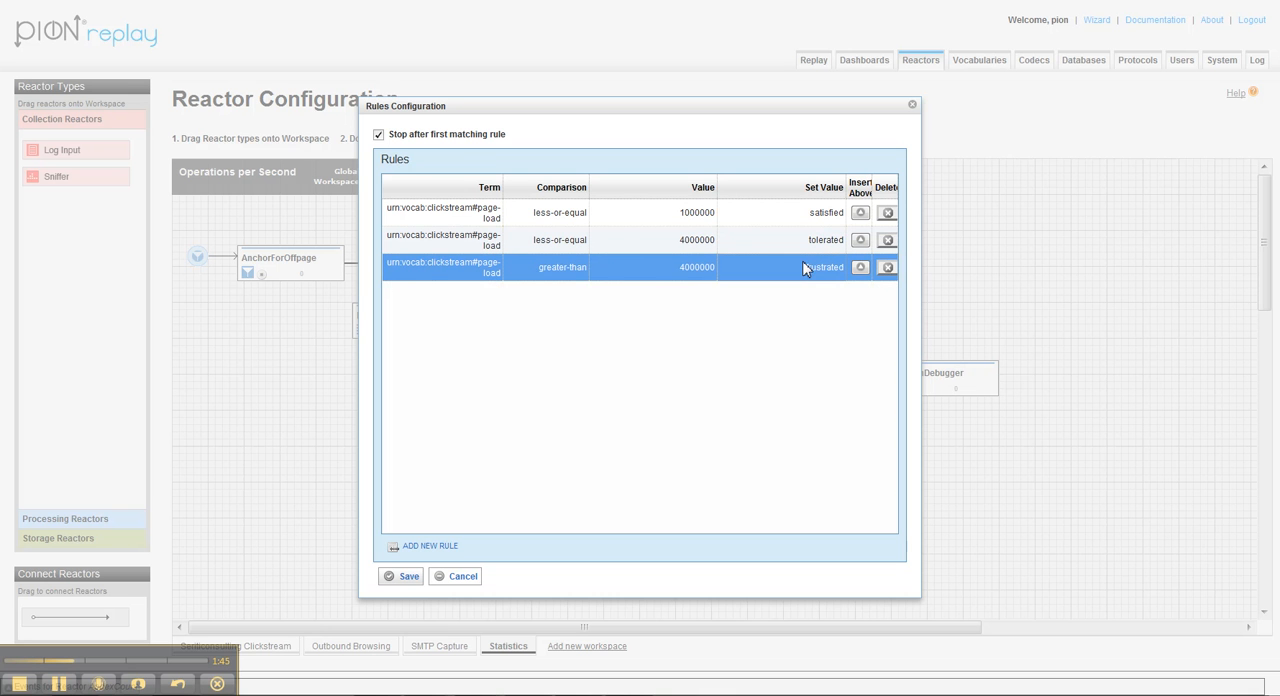
pyautogui.click(458, 578)
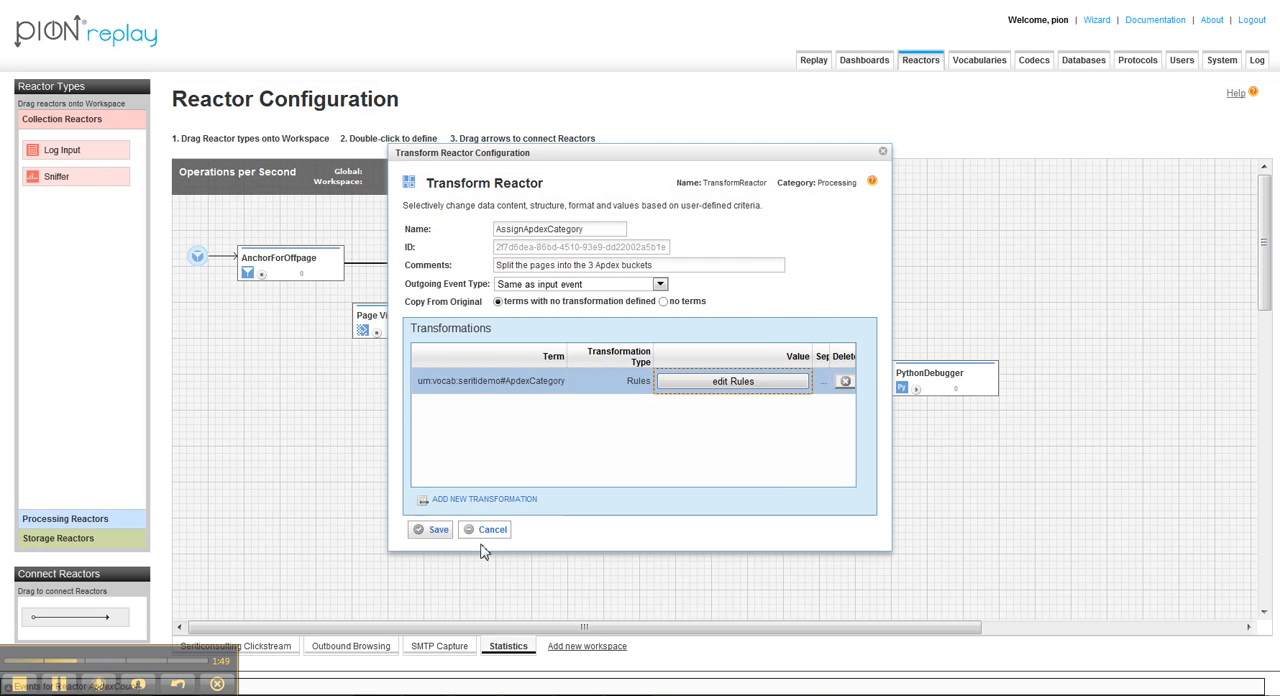
pyautogui.click(490, 532)
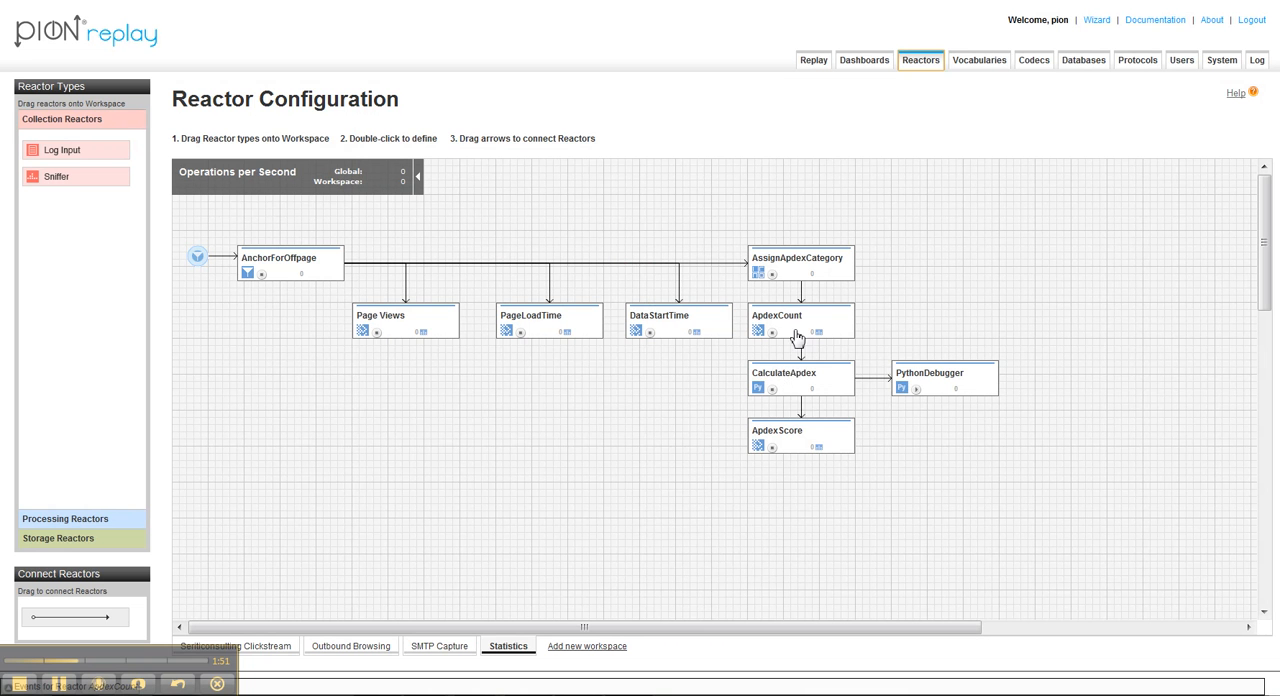
# Step: Review the aggregation settings of the ApdexCount reactor and close its configuration without saving
pyautogui.rightClick(796, 324)
pyautogui.click(825, 332)
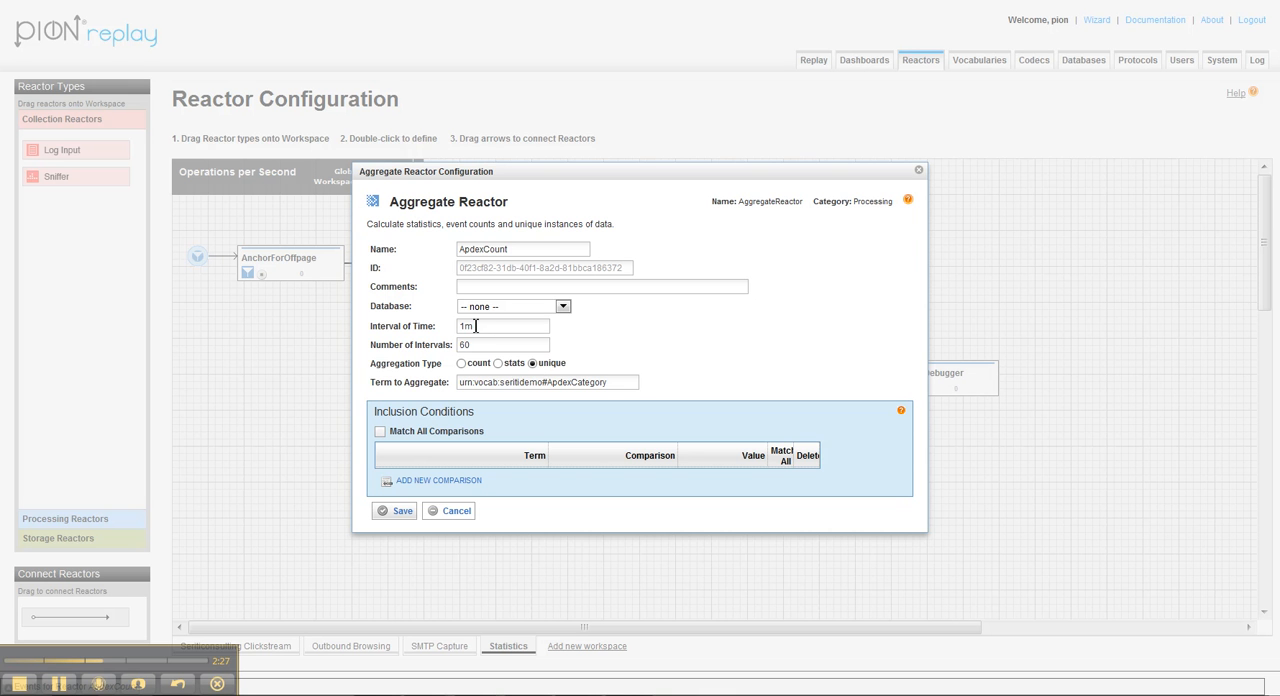
pyautogui.click(458, 513)
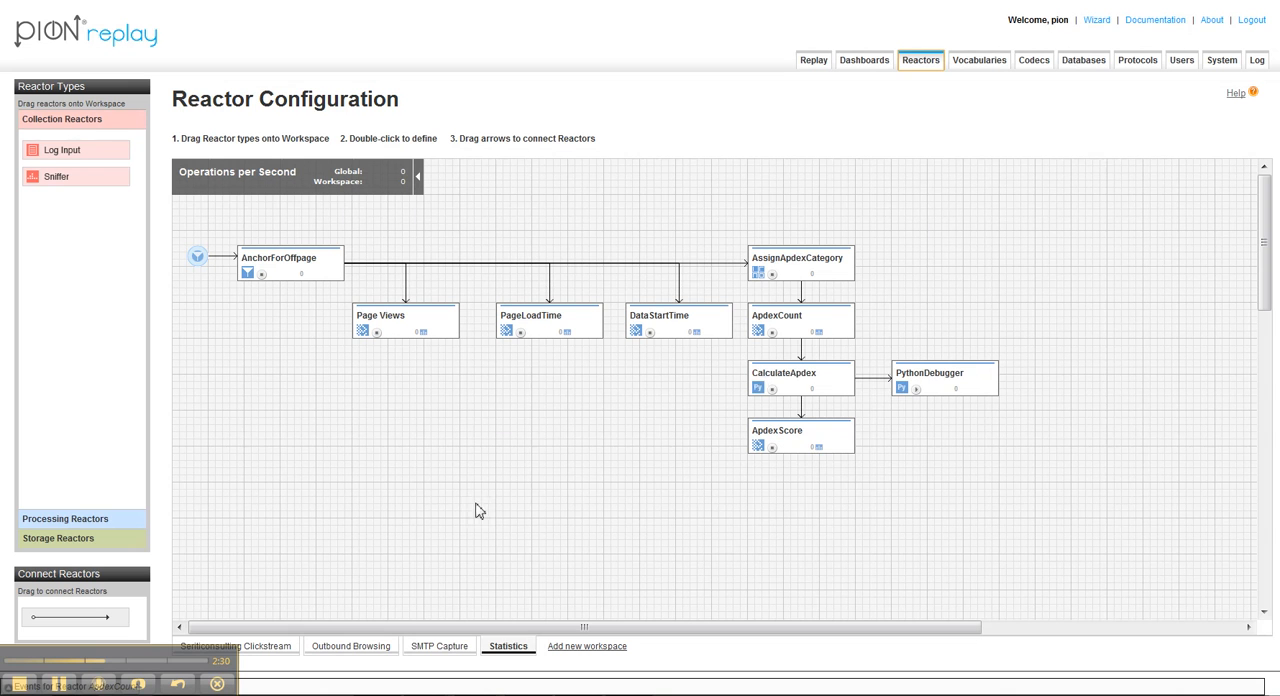
# Step: Open the CalculateApdex reactor's configuration and highlight the return line with the Apdex formula in its Python code
pyautogui.rightClick(797, 382)
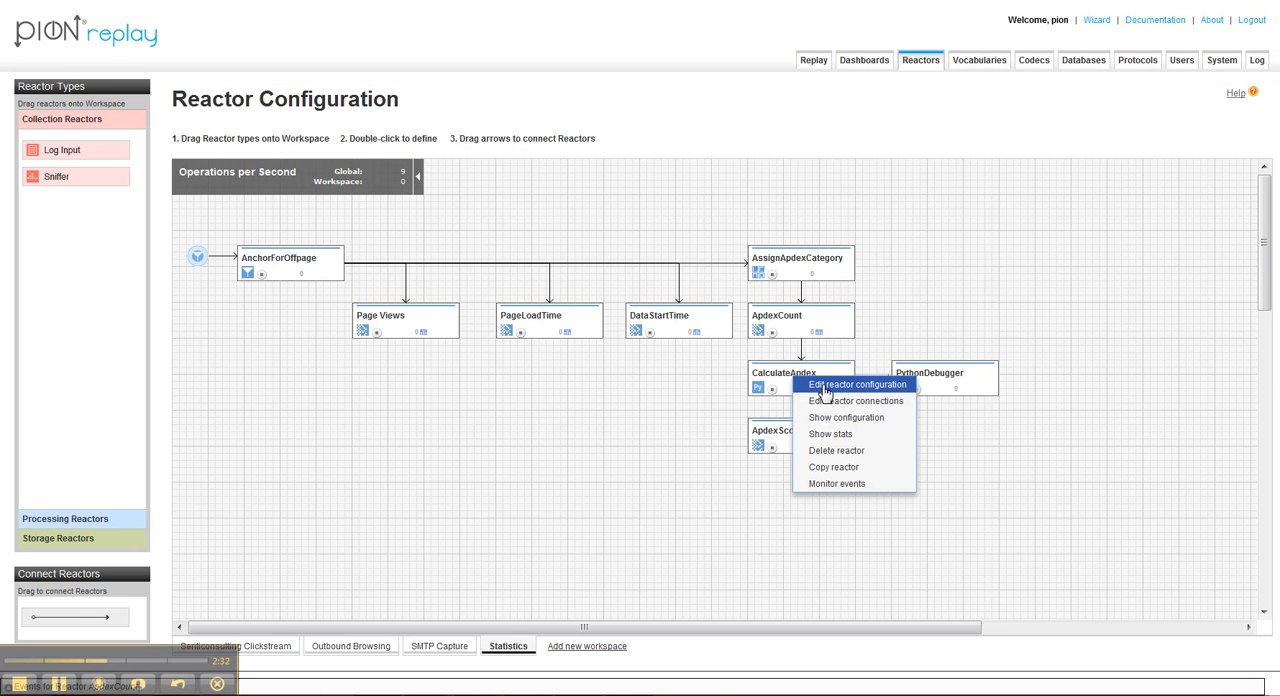
pyautogui.click(824, 390)
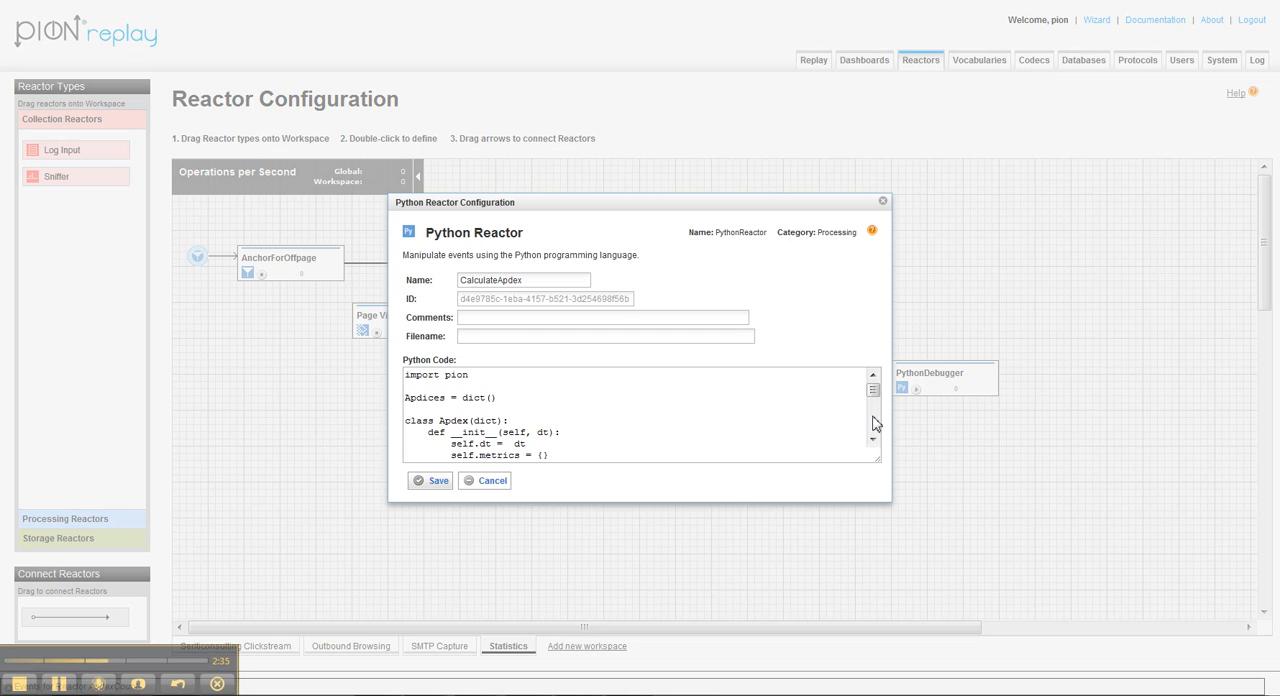
pyautogui.click(873, 441)
pyautogui.click(873, 441)
pyautogui.moveTo(846, 428); pyautogui.dragTo(463, 414)
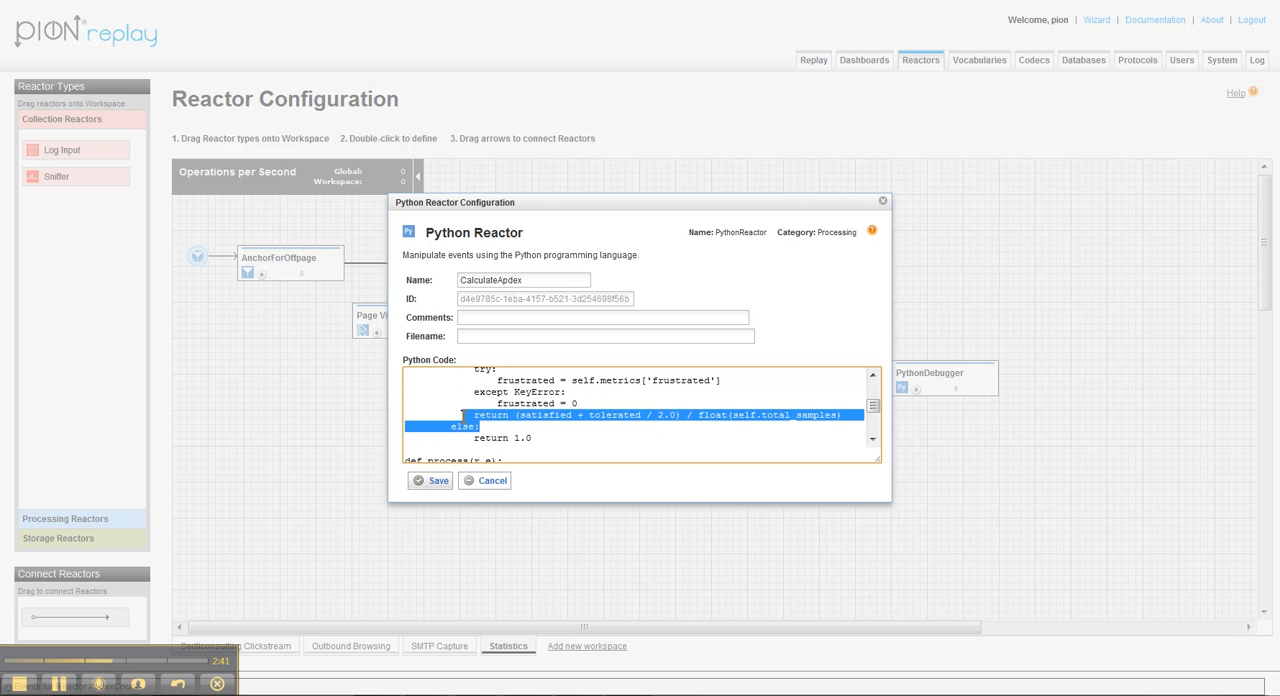
# Step: Examine the Python code that emits the ApdexEvent with its ApdexScore, and close the CalculateApdex configuration without saving
pyautogui.click(873, 441)
pyautogui.click(873, 441)
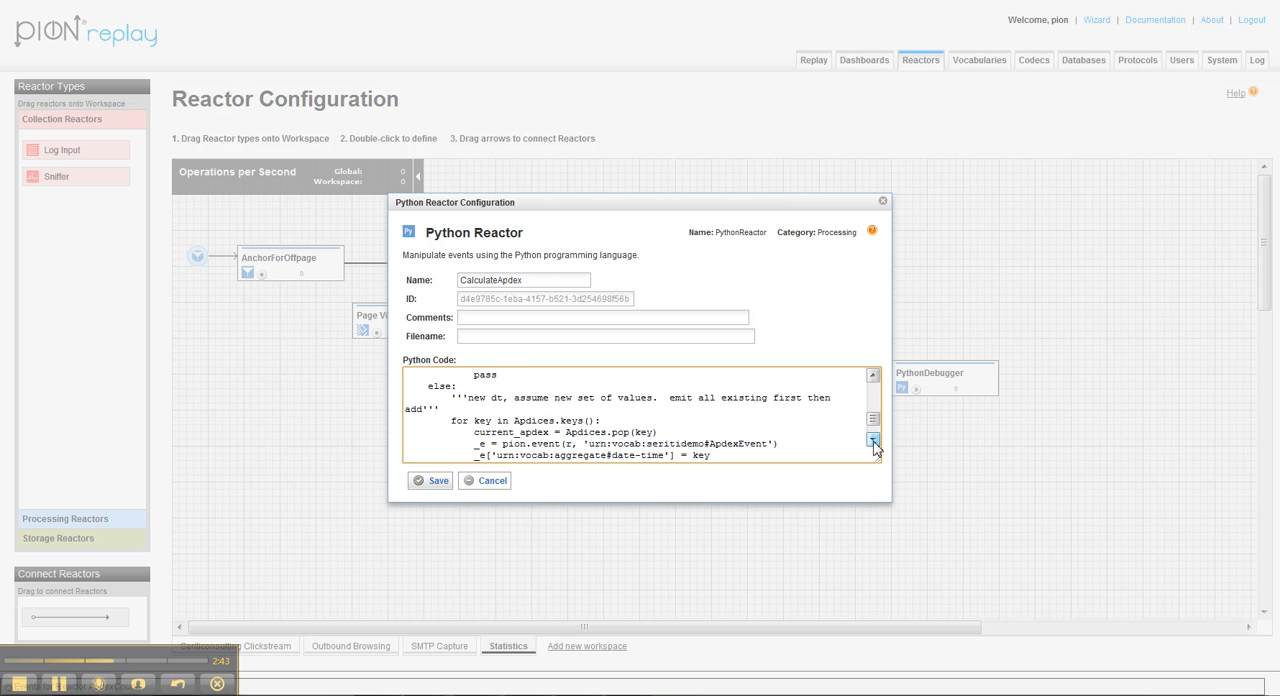
pyautogui.click(874, 442)
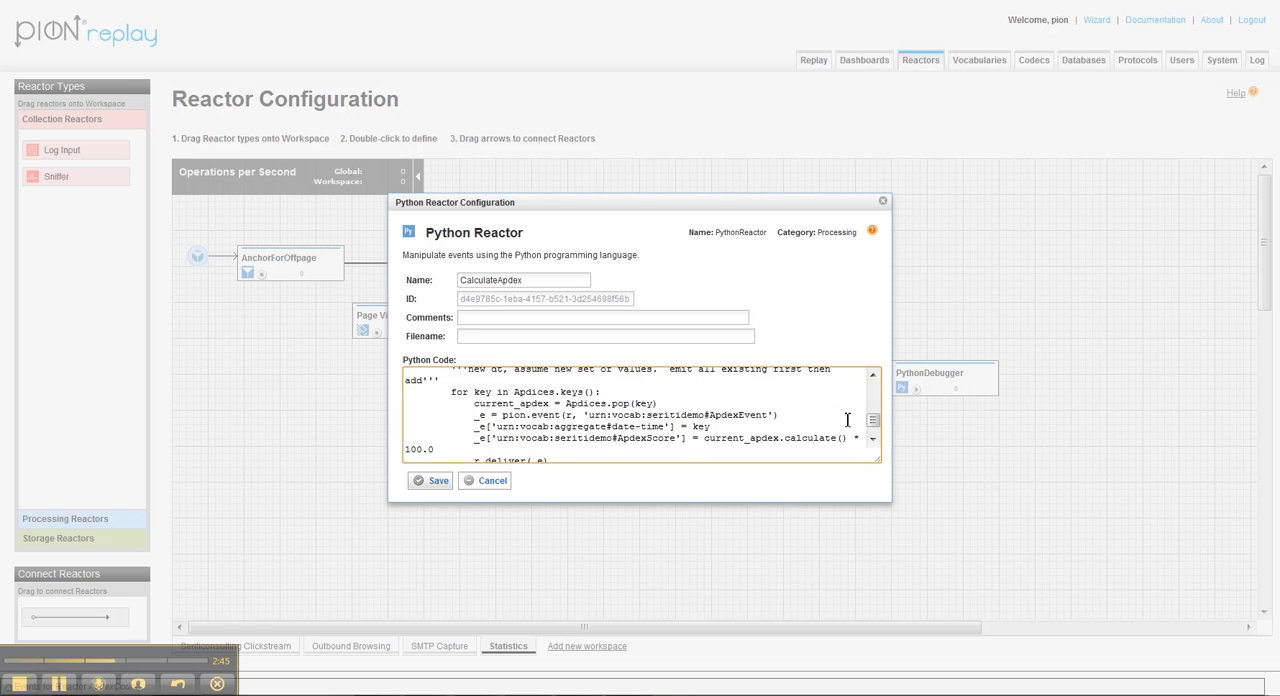
pyautogui.click(872, 416)
pyautogui.moveTo(872, 416); pyautogui.dragTo(872, 405)
pyautogui.scroll(-1, 855, 414)
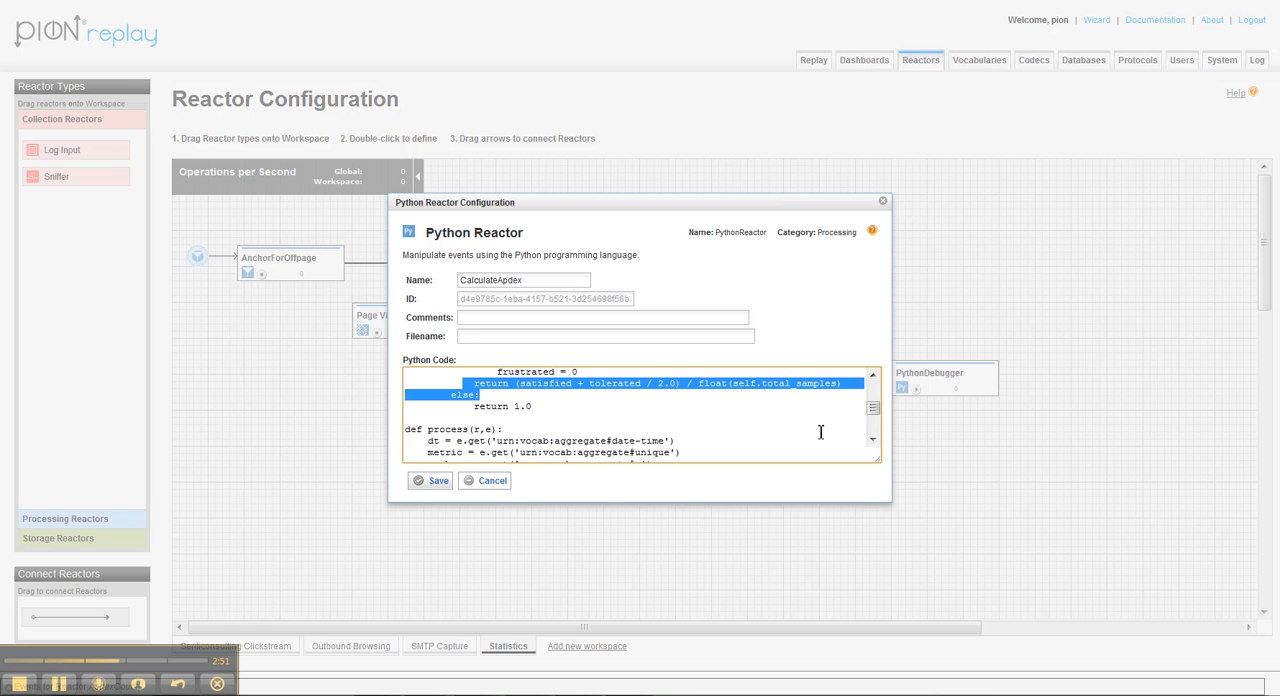
pyautogui.click(493, 484)
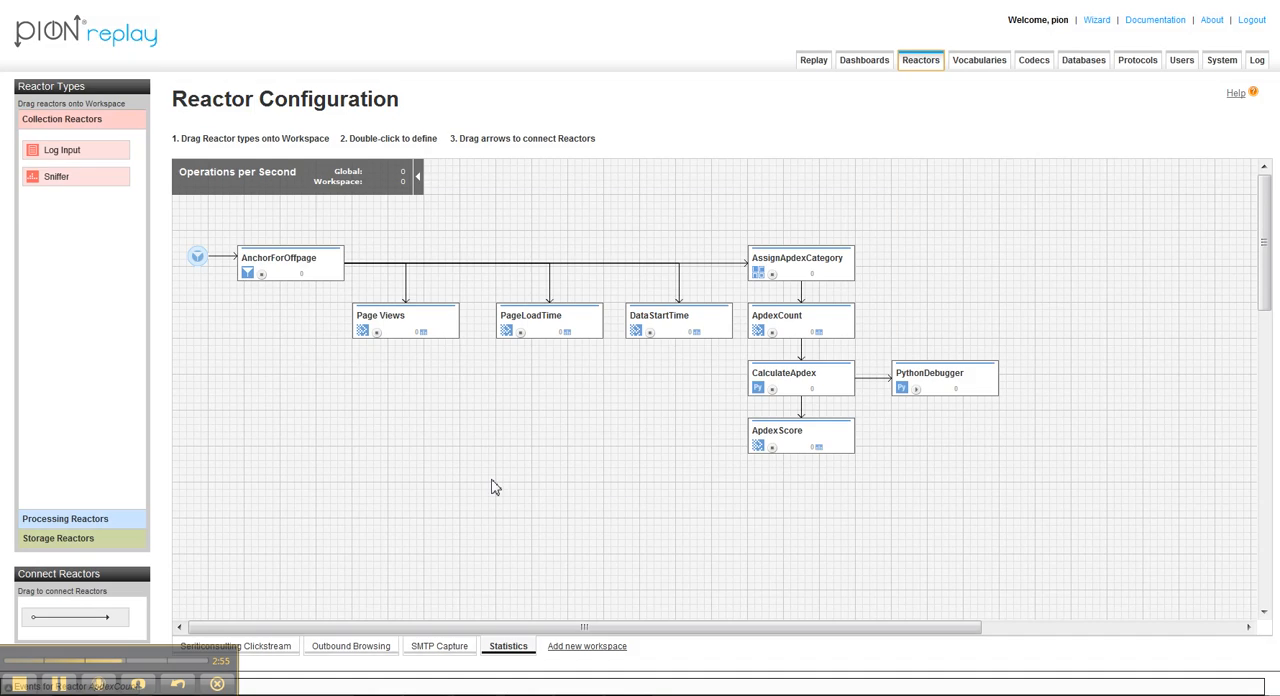
# Step: Check the term to aggregate in the ApdexScore reactor's configuration and close it without saving
pyautogui.rightClick(808, 437)
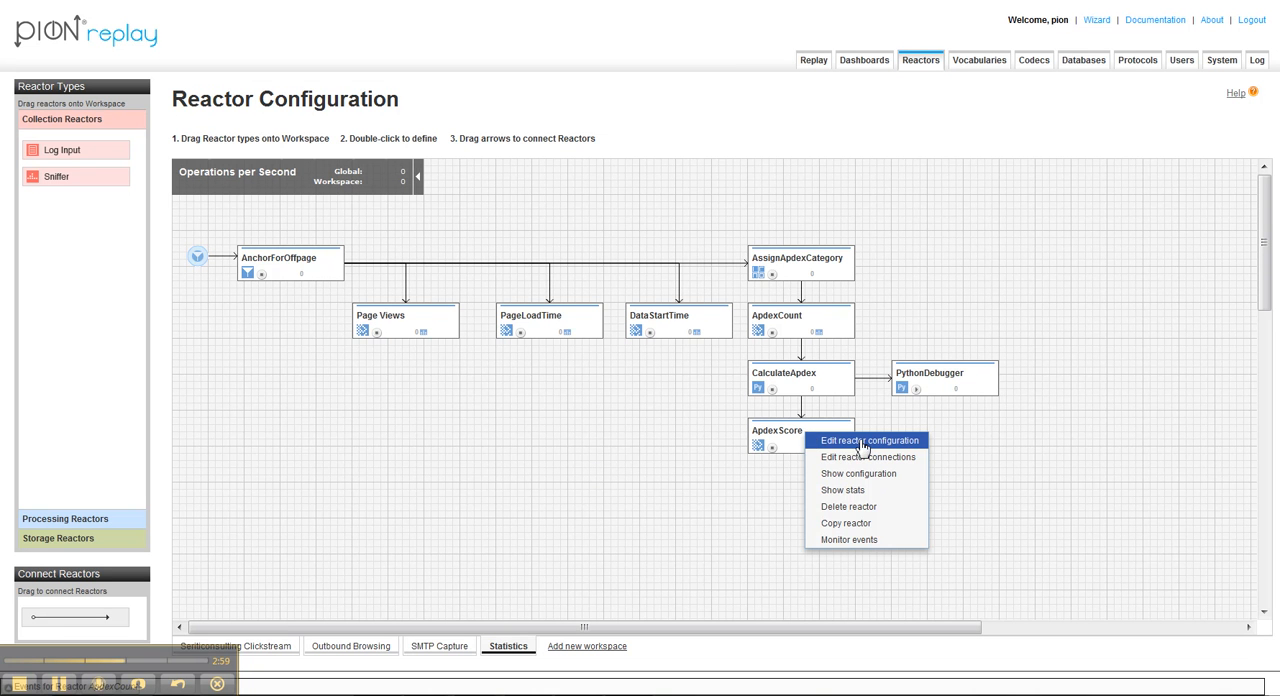
pyautogui.click(862, 442)
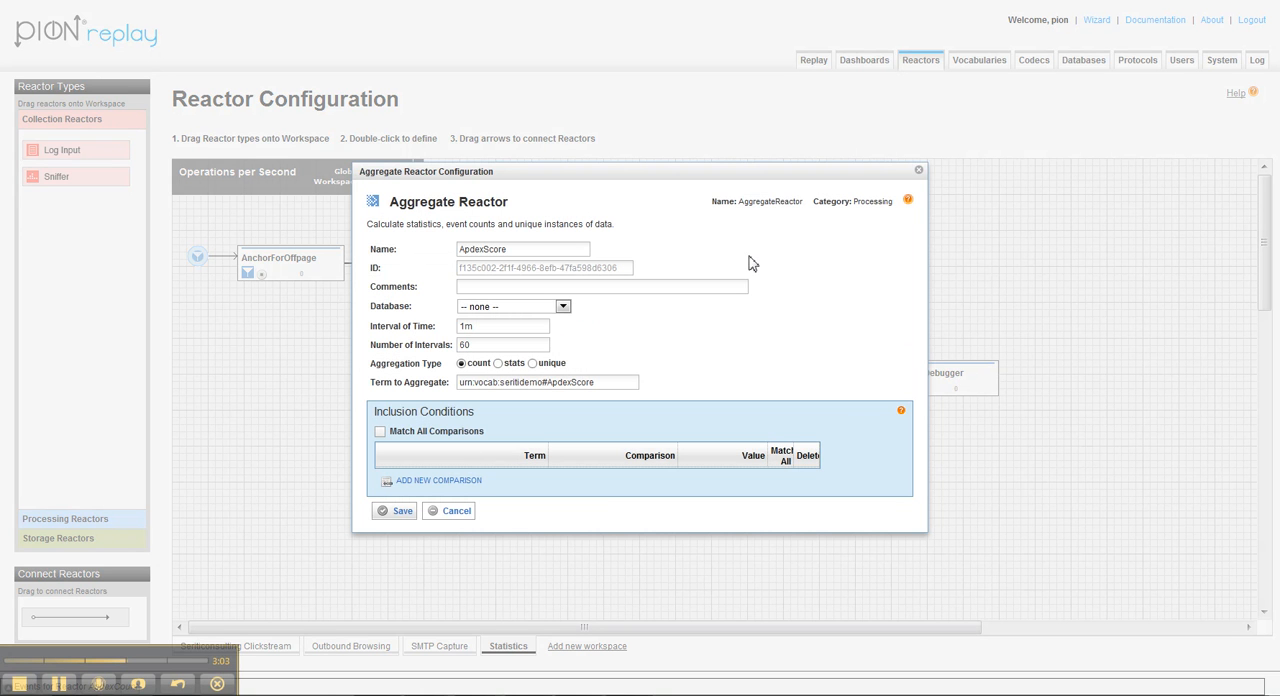
pyautogui.click(601, 382)
pyautogui.moveTo(601, 382); pyautogui.dragTo(460, 392)
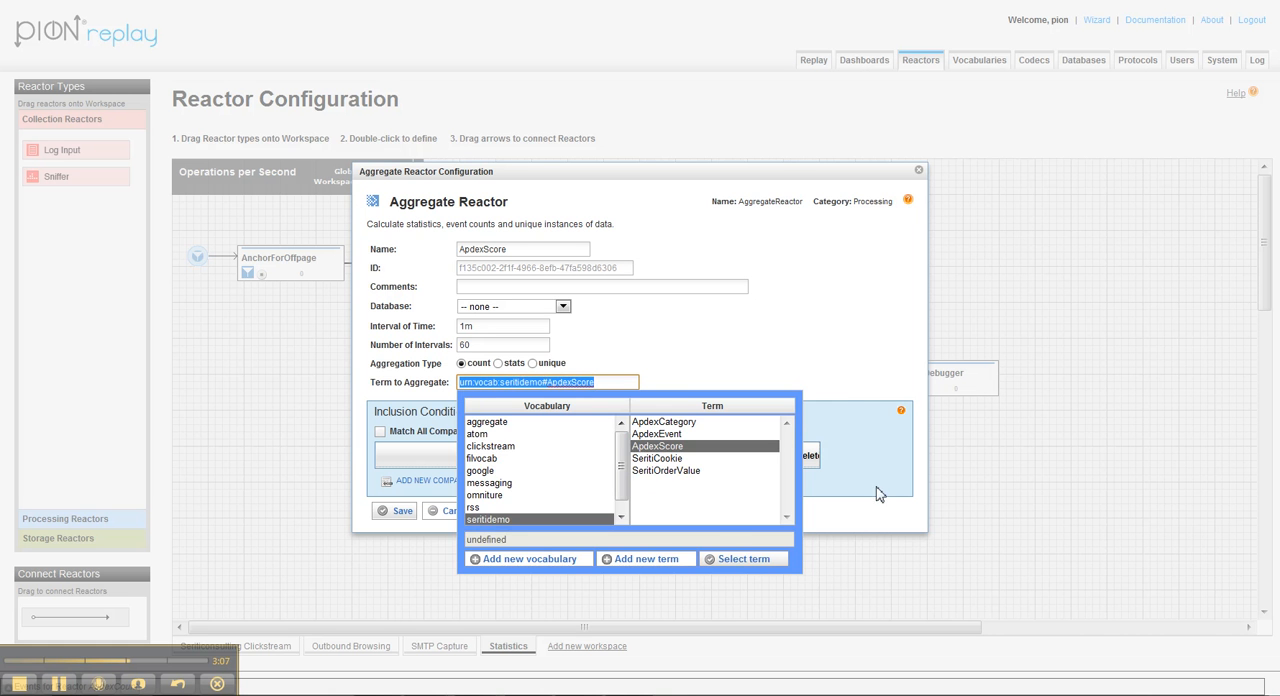
pyautogui.click(810, 323)
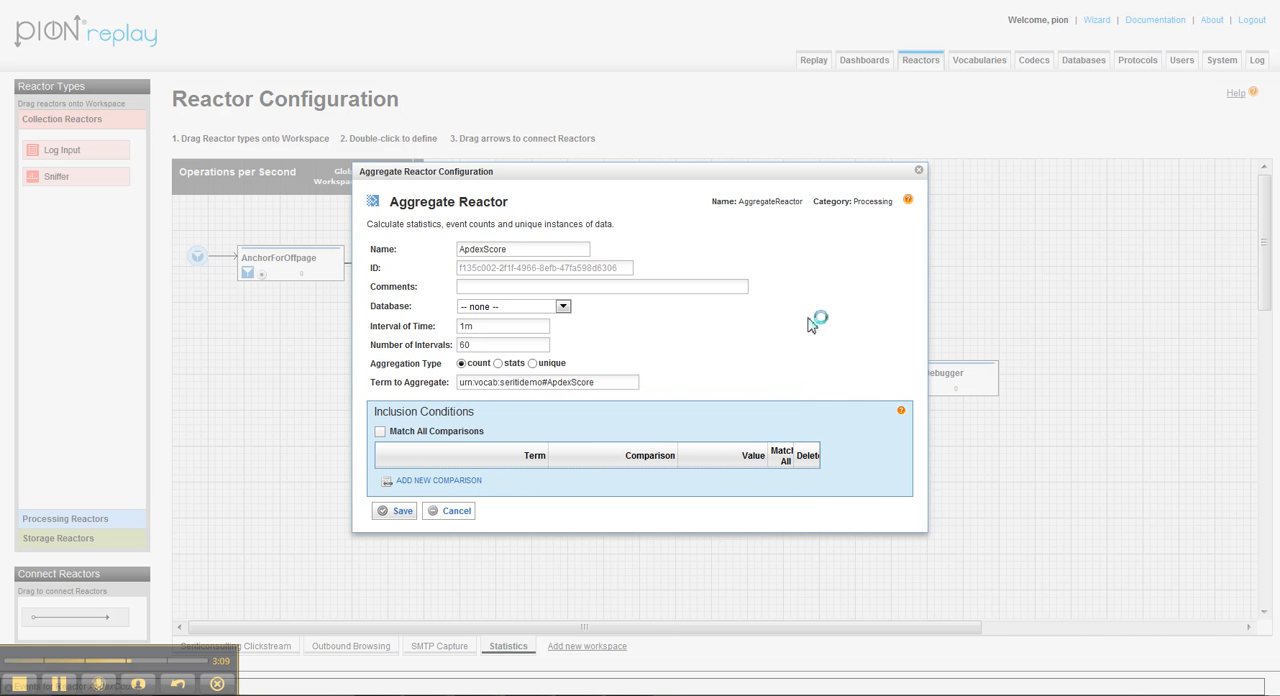
pyautogui.click(460, 514)
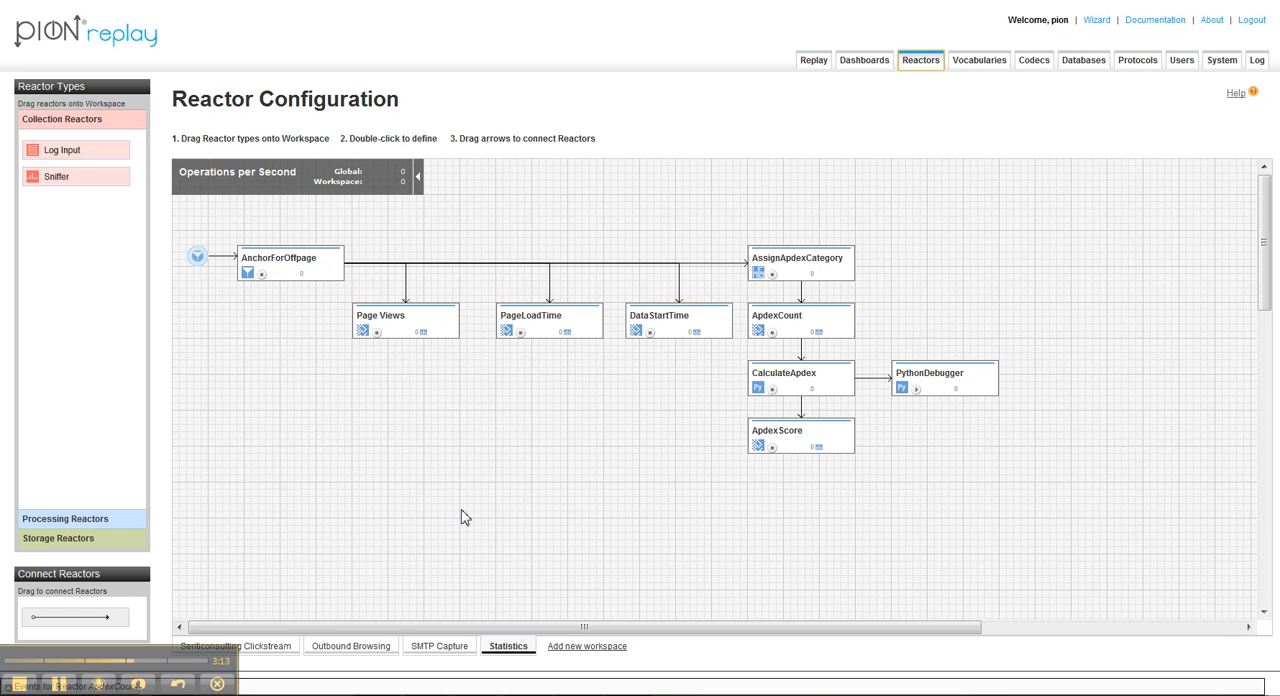
# Step: Show the Performance Stats dashboard and move the ApdexScore chart's legend to the area around 10:50
pyautogui.click(862, 62)
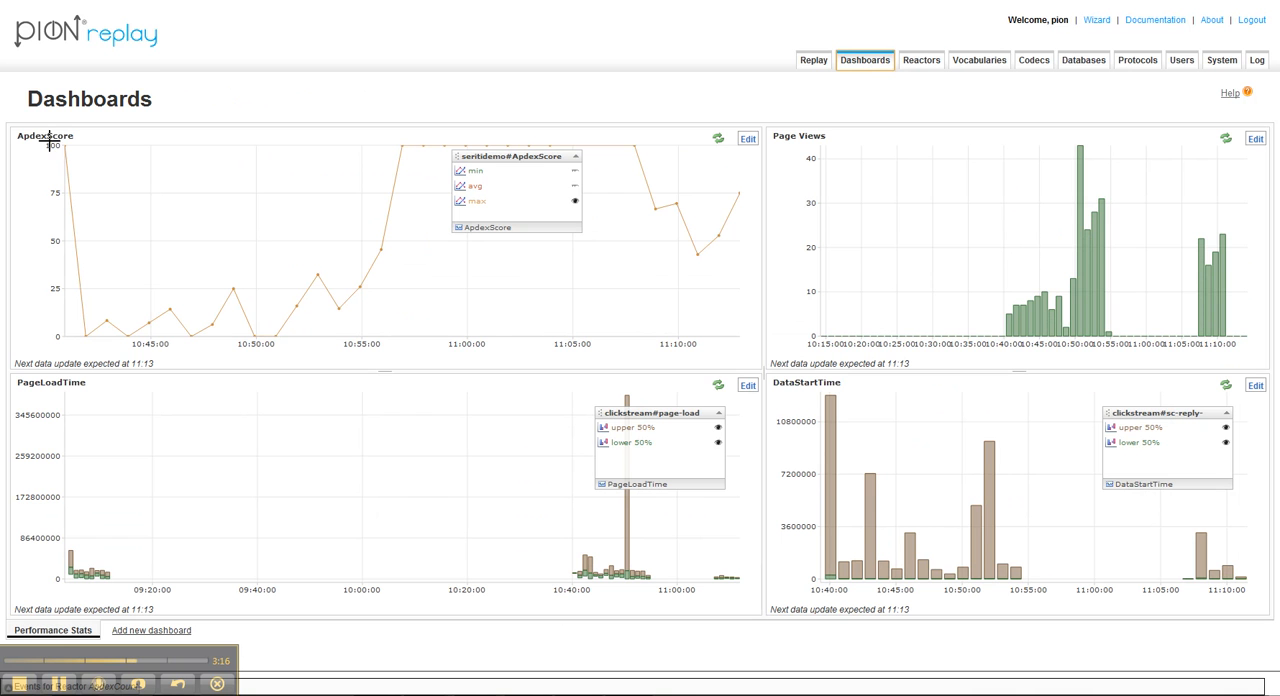
pyautogui.moveTo(508, 167); pyautogui.dragTo(230, 172)
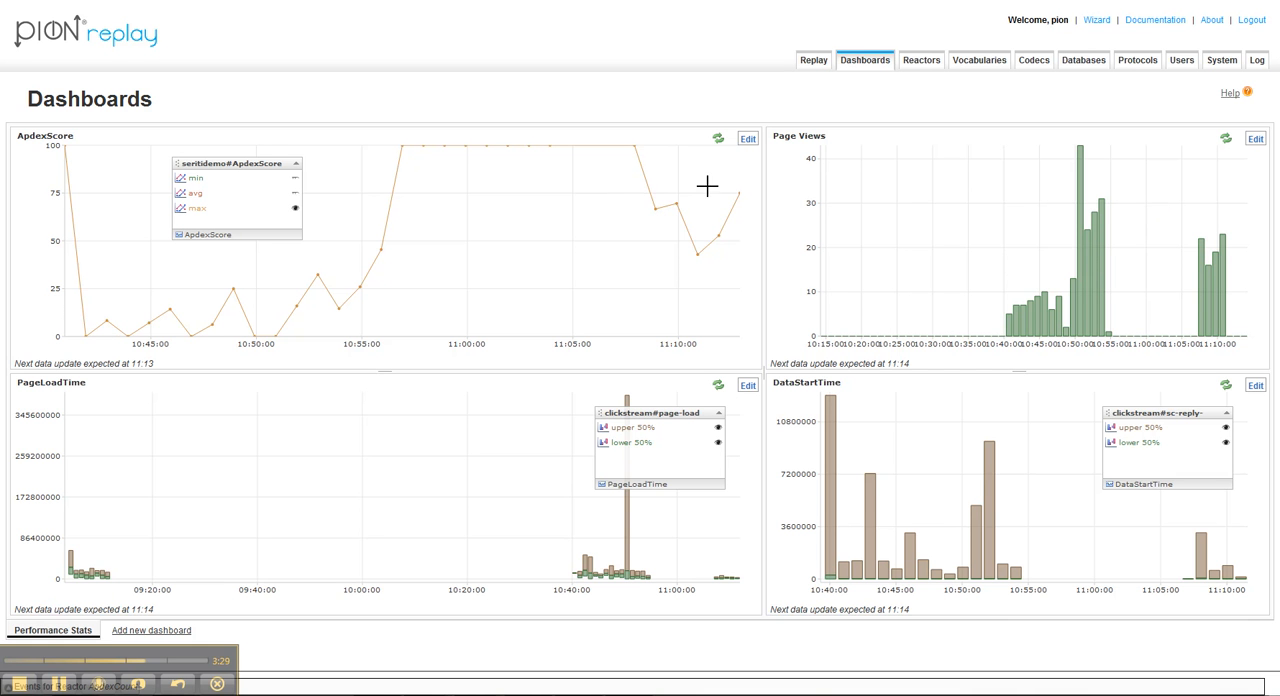
pyautogui.moveTo(679, 205)
# Step: Inspect the count values of individual bars in the Page Views chart
pyautogui.moveTo(1104, 232)
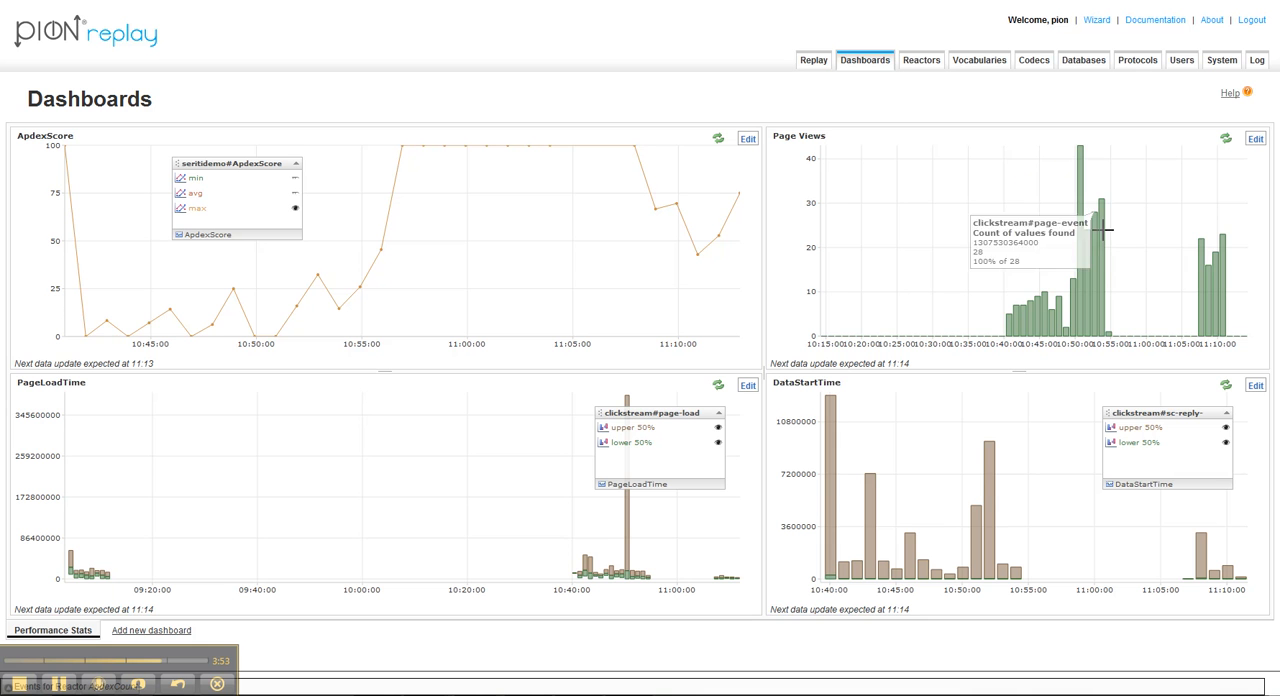
pyautogui.moveTo(1205, 287)
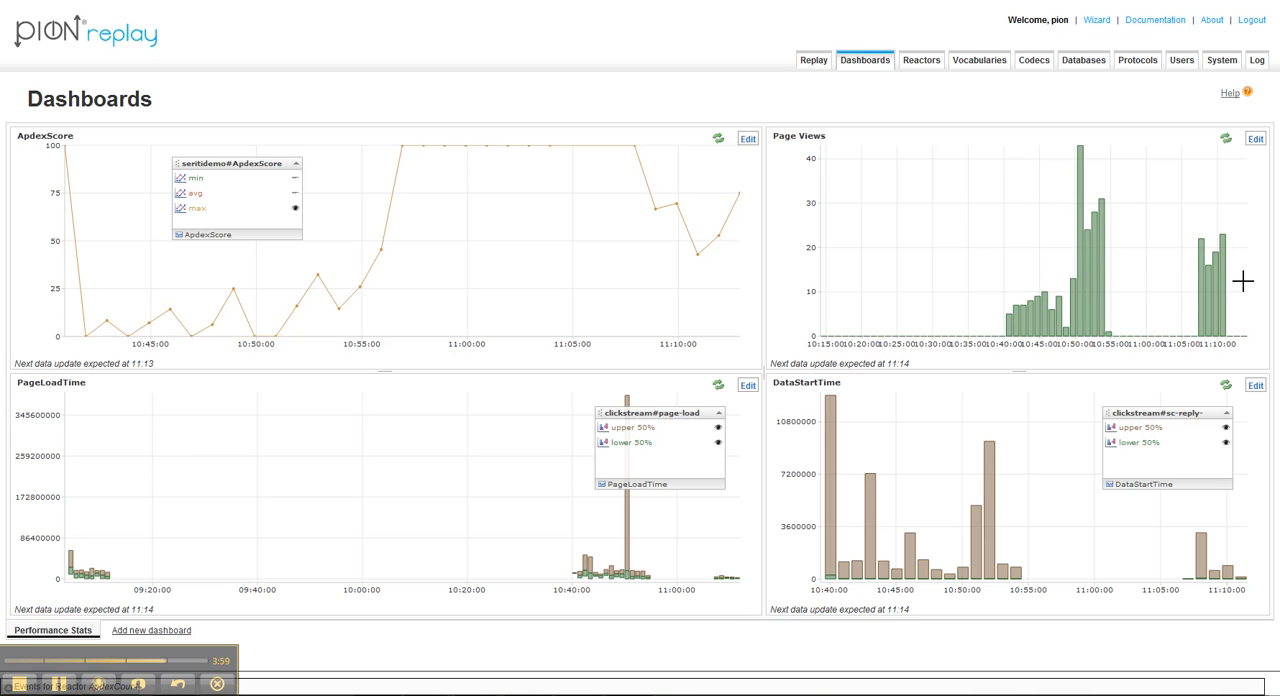
pyautogui.moveTo(1209, 258)
# Step: Move the PageLoadTime chart's legend to around 10:20, away from the tall spike, and inspect bars in the PageLoadTime and DataStartTime charts
pyautogui.moveTo(697, 418); pyautogui.dragTo(443, 401)
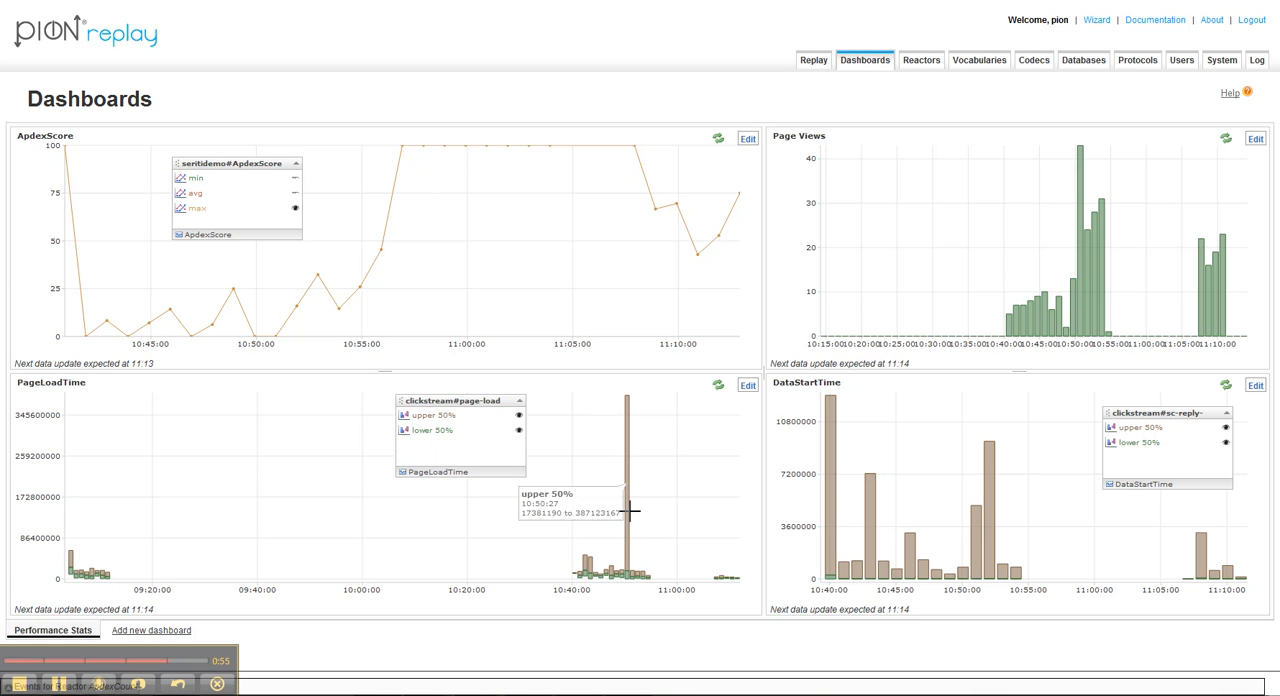
pyautogui.moveTo(722, 579)
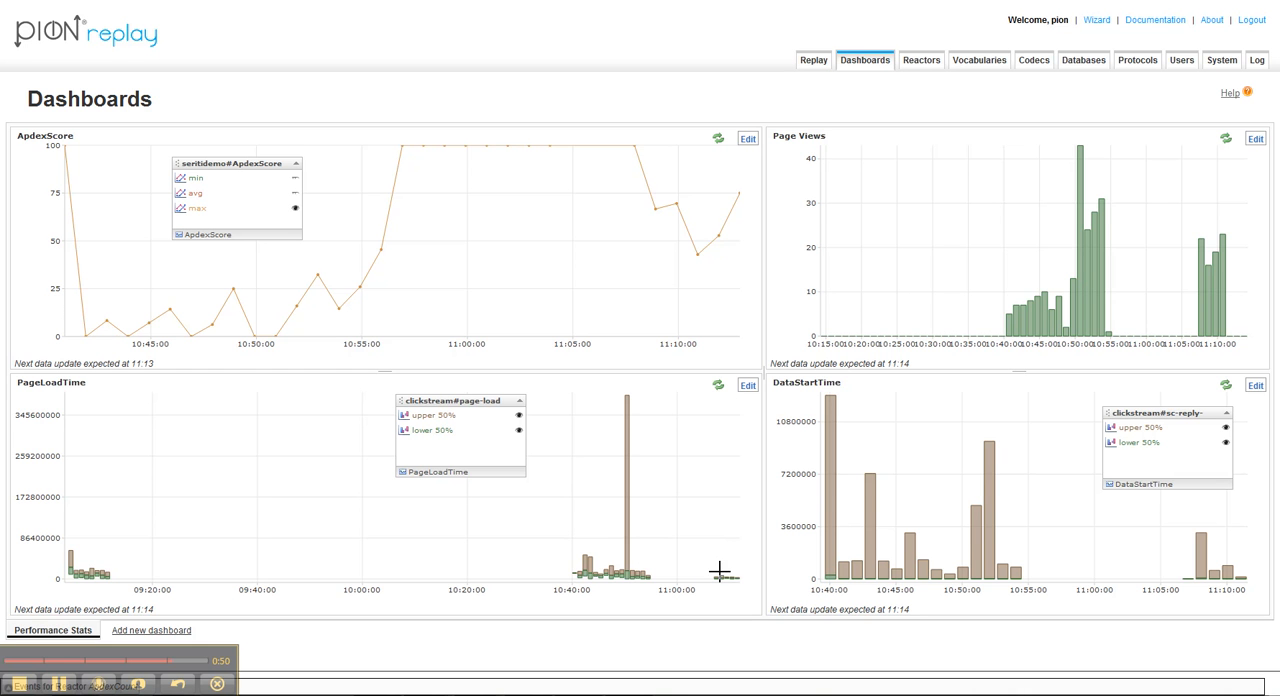
pyautogui.moveTo(977, 528)
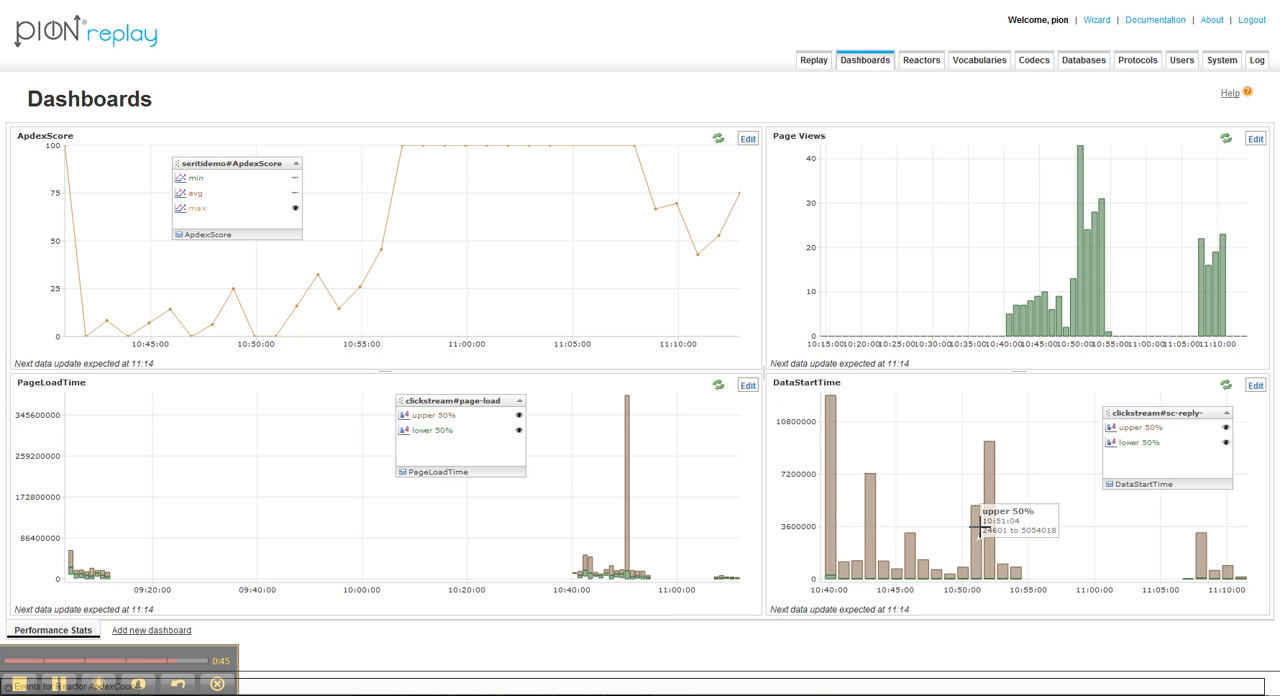
pyautogui.moveTo(990, 487)
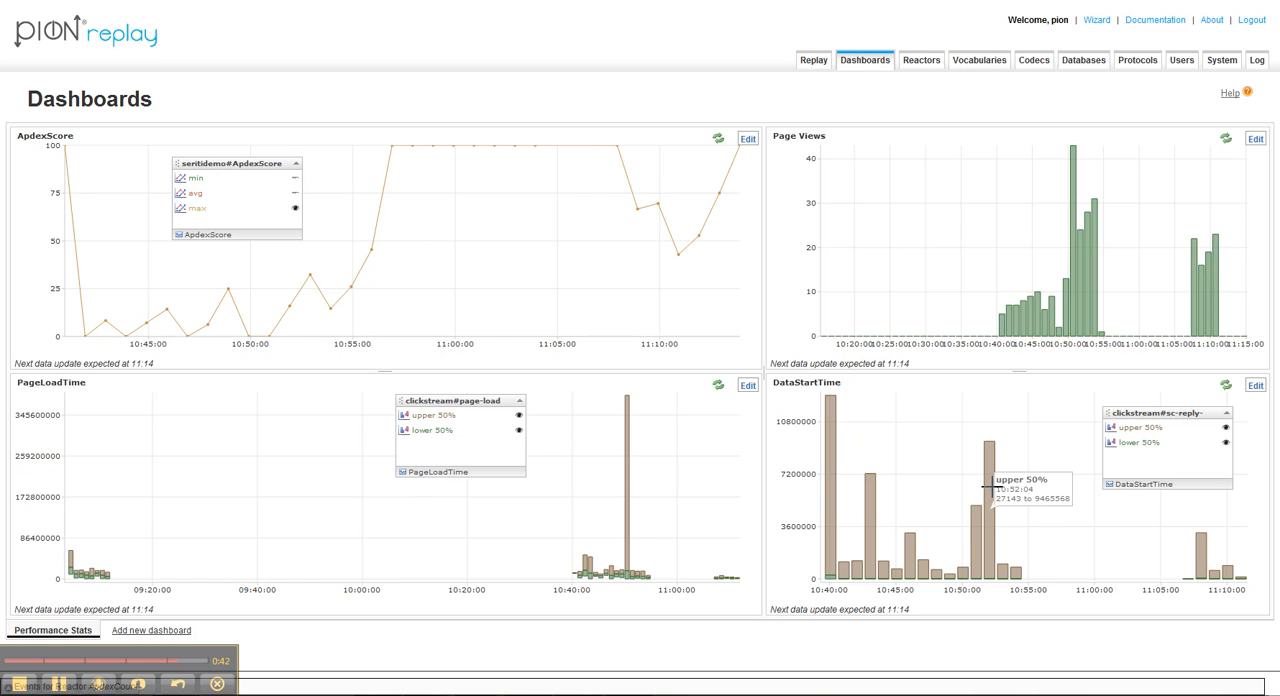